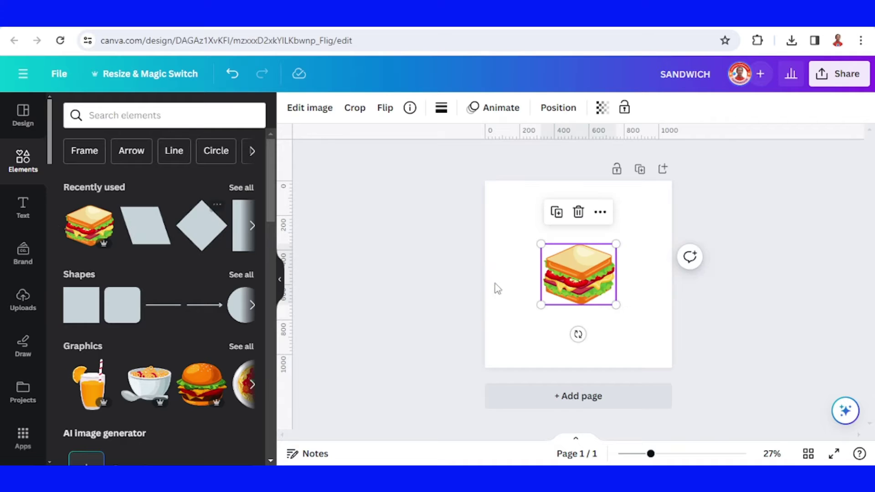
- Enlarge the sandwich graphic and center it horizontally on the page
left_click_drag(618, 241, 635, 227)
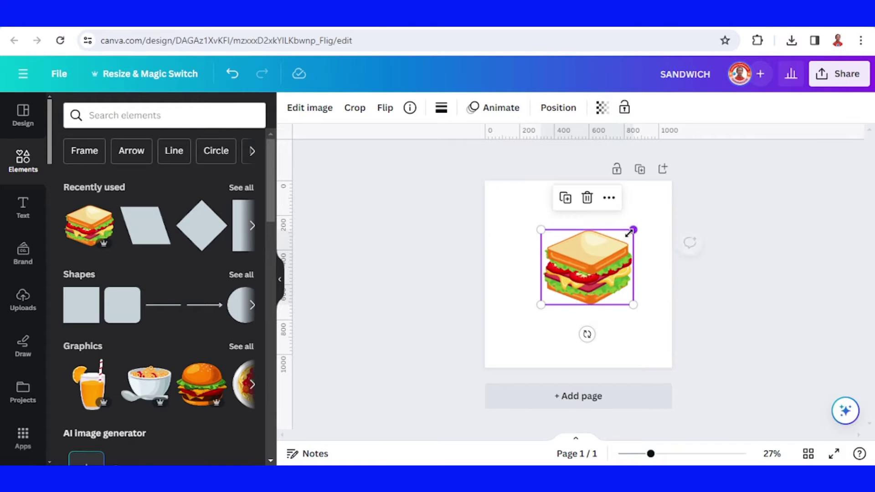
left_click_drag(585, 269, 578, 269)
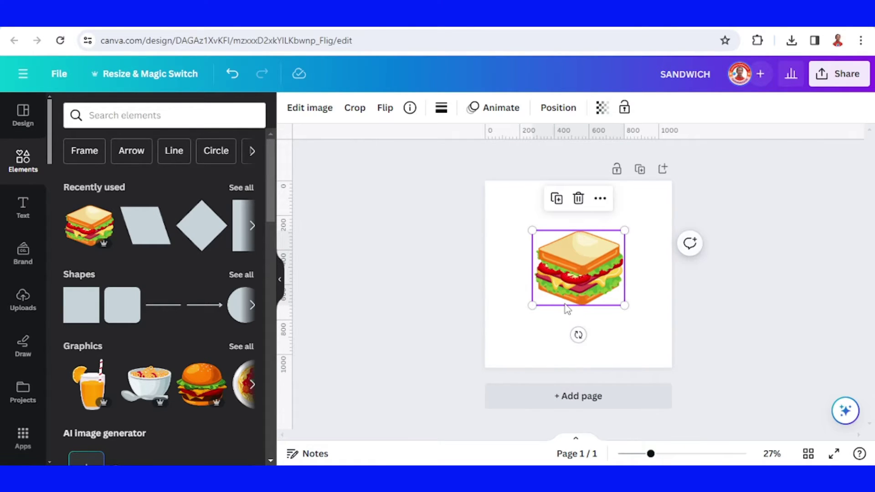
- Search the available apps for TYPE and open TypeCraft
left_click(34, 449)
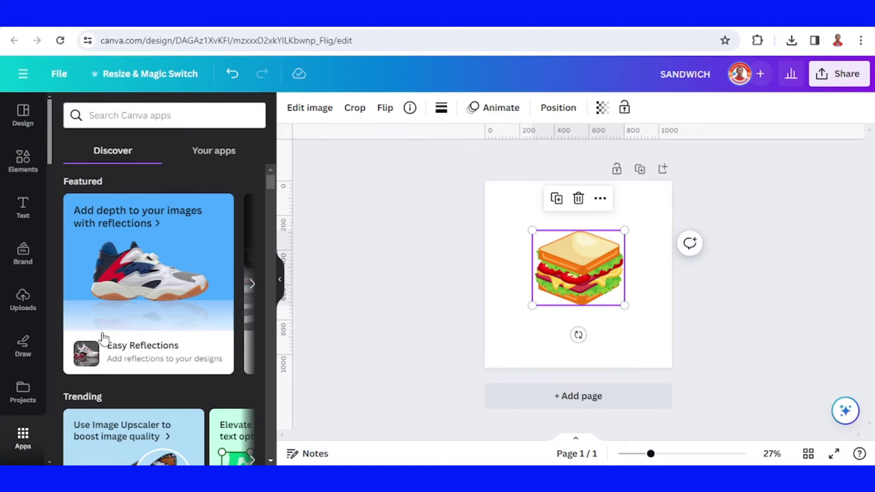
left_click(109, 119)
type("TY")
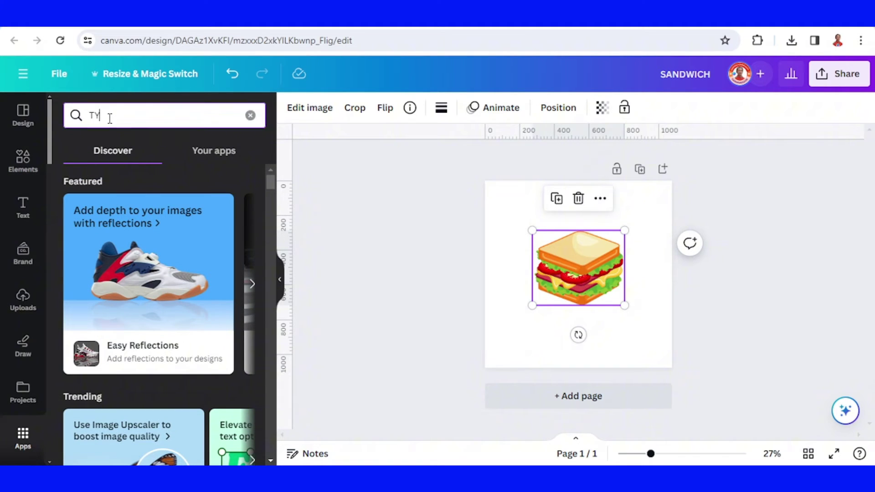
type("PE")
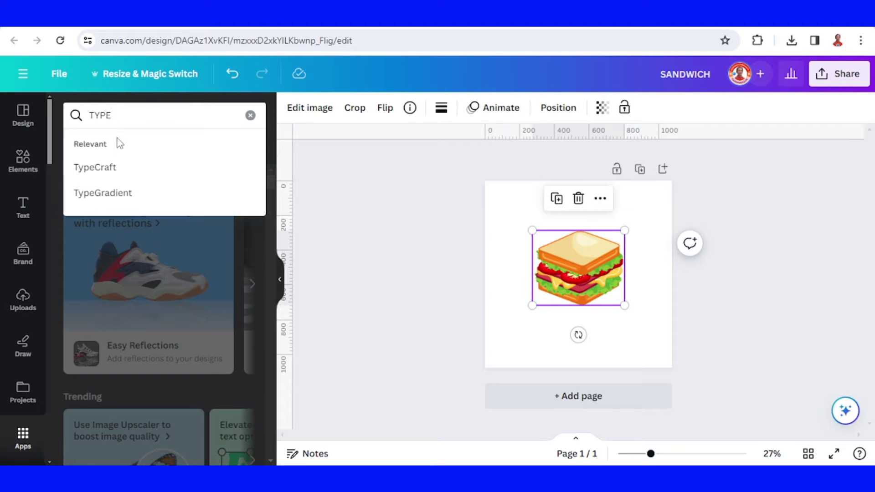
left_click(114, 169)
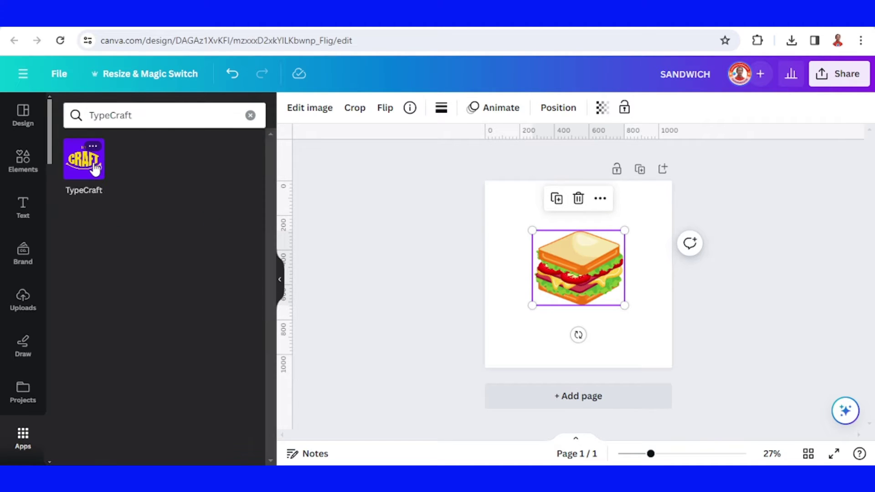
left_click(83, 164)
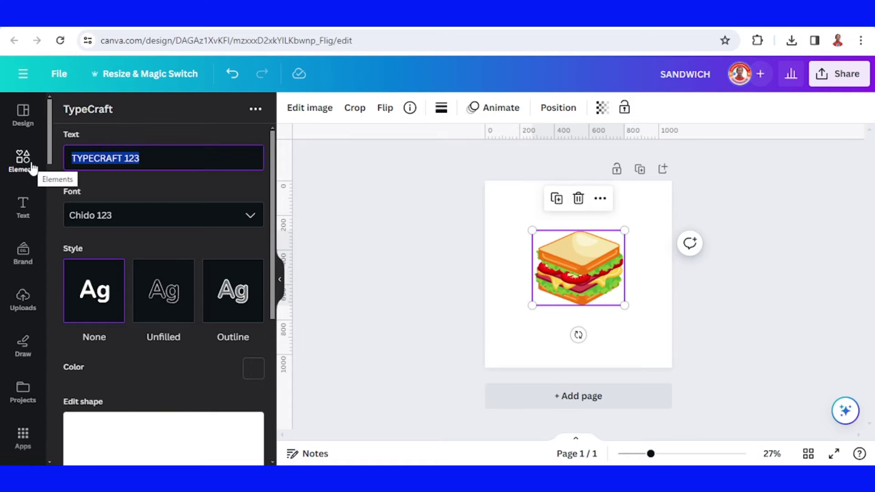
- Set the TypeCraft text to SANDWICH and its font to Anton Regular 123
type("SANDWICH")
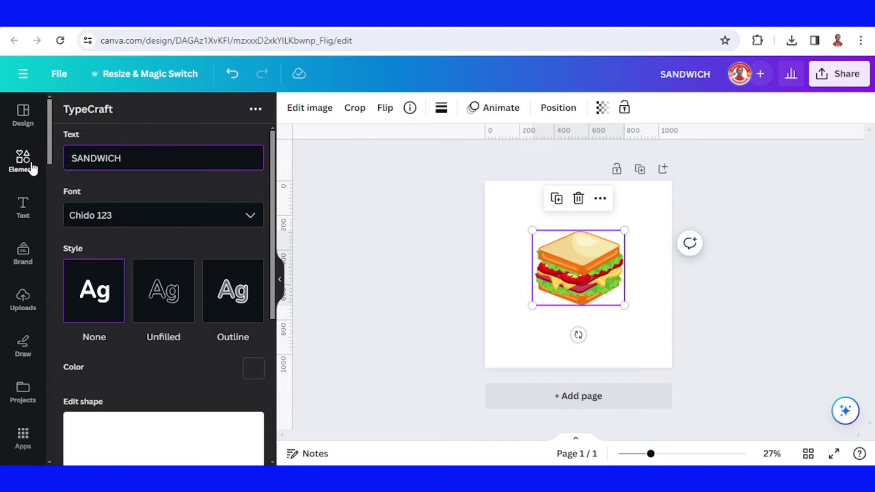
left_click(122, 216)
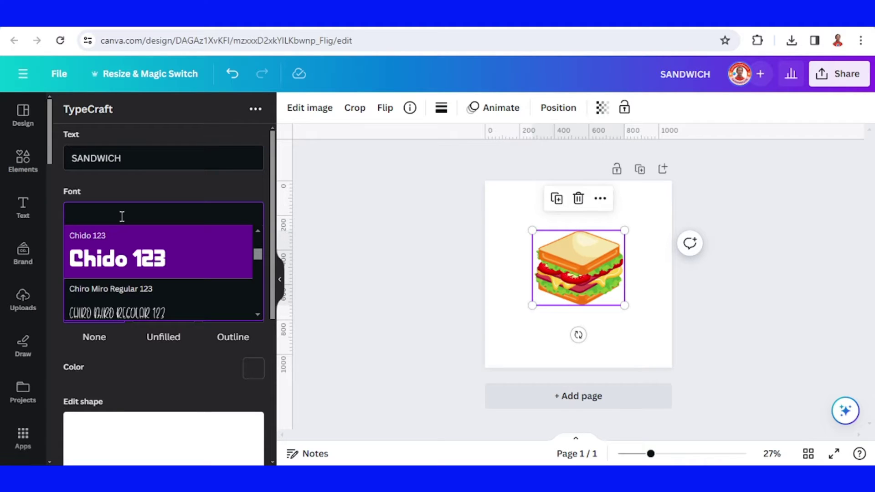
type("ANTON")
left_click(128, 243)
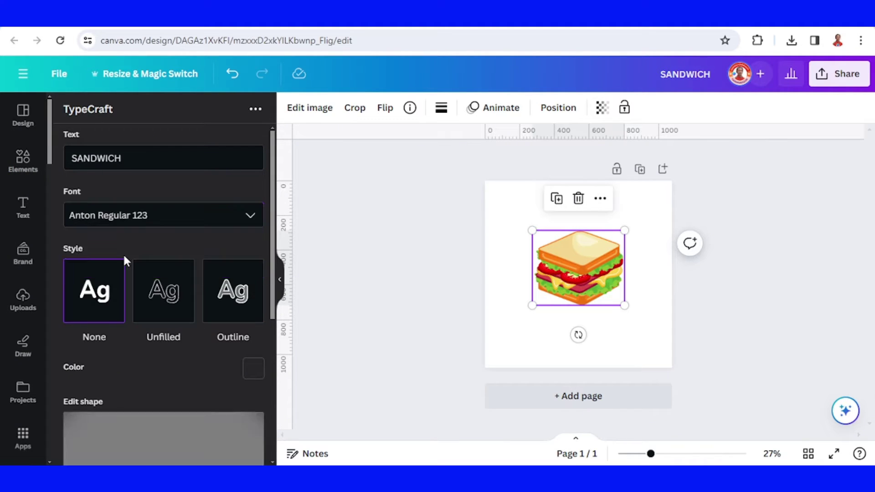
- Bend the SANDWICH lettering into a downward curve by lowering the middle points of its bottom and top edges
scroll(124, 256, "down", 3)
scroll(126, 261, "down", 1)
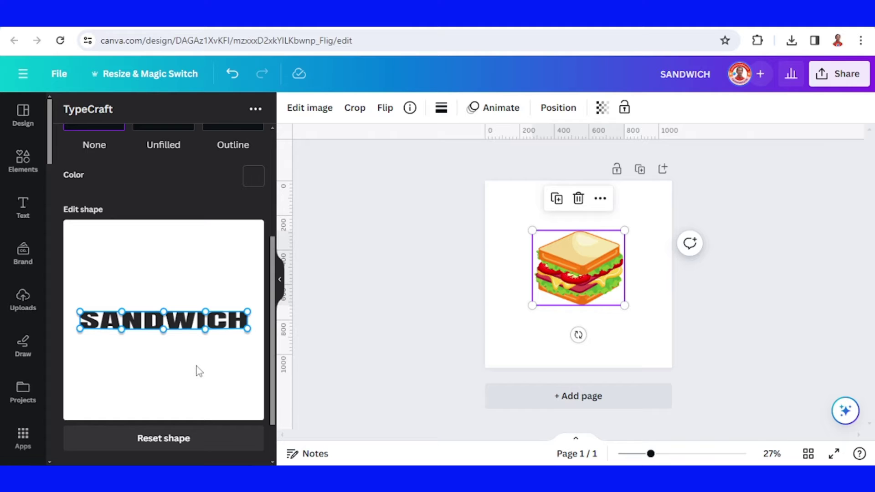
key("ctrl+plus")
key("ctrl+plus")
key("ctrl+plus")
key("ctrl+plus")
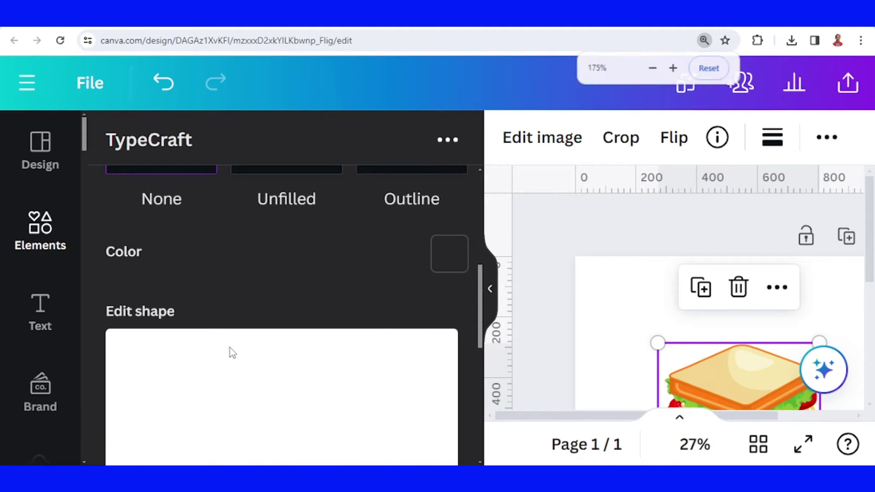
scroll(228, 351, "down", 5)
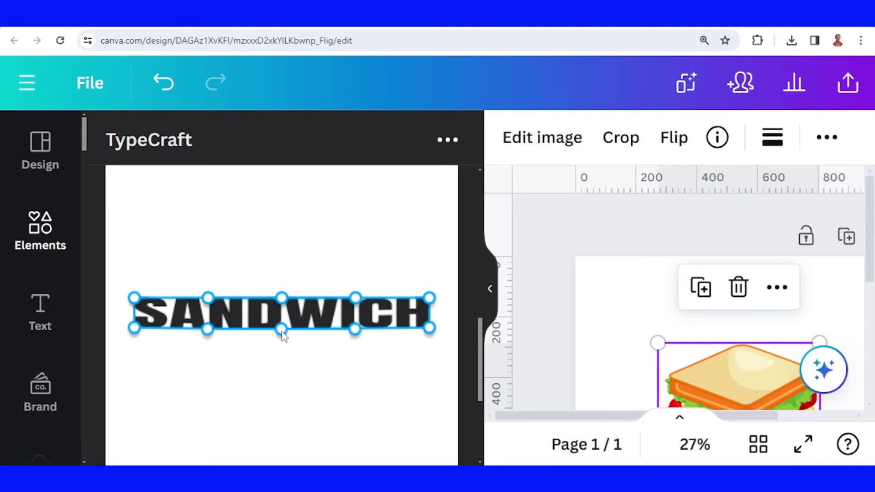
left_click_drag(282, 335, 281, 379)
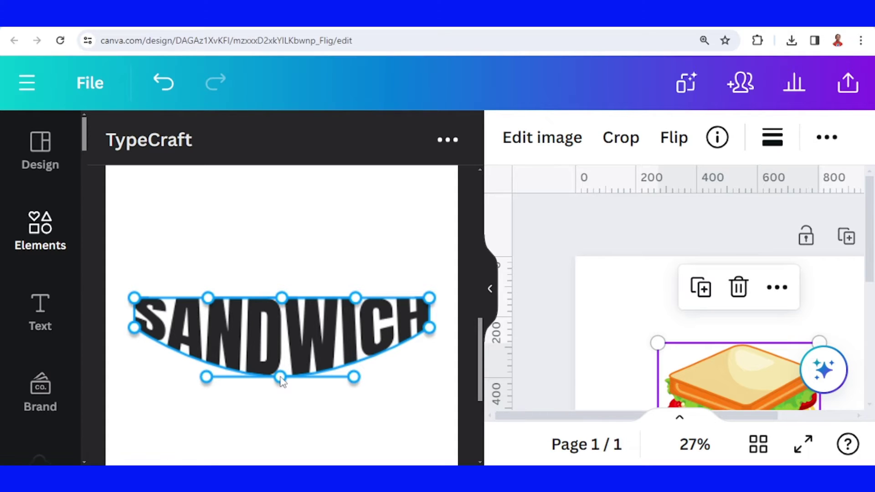
left_click_drag(282, 297, 281, 345)
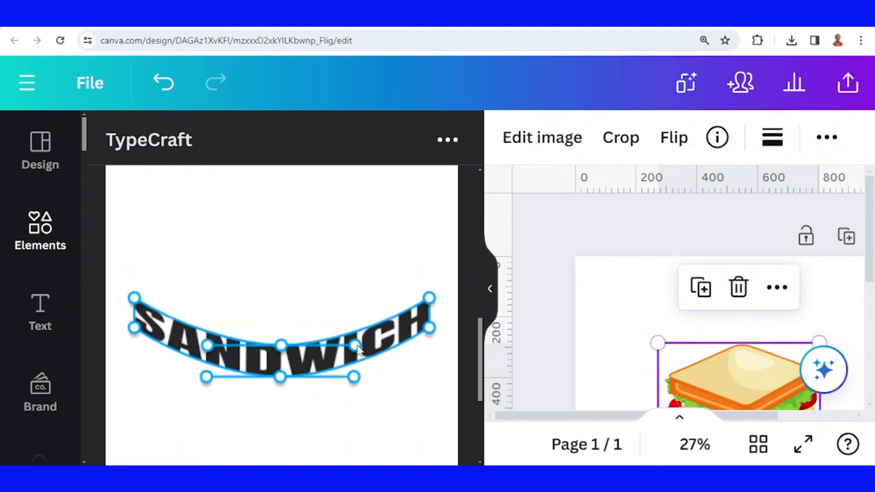
- Raise the intermediate points on both edges of the lettering to straighten the curve into a V shape
left_click_drag(356, 345, 363, 320)
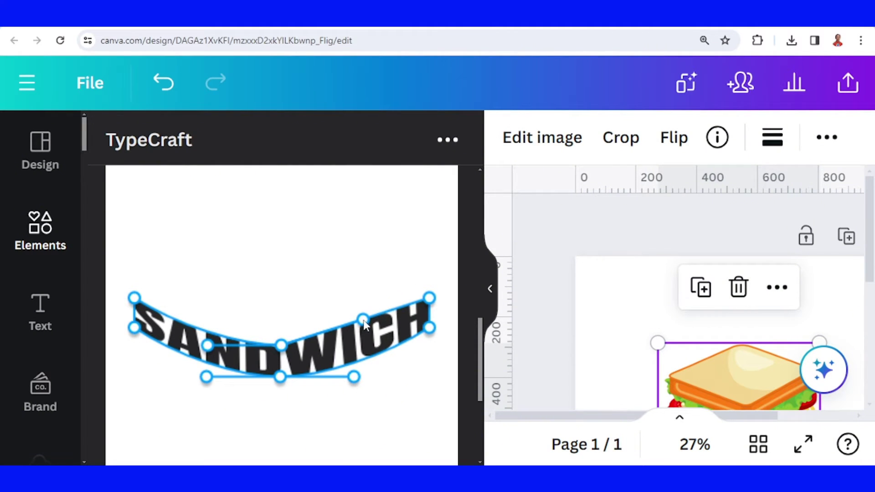
left_click_drag(357, 377, 366, 353)
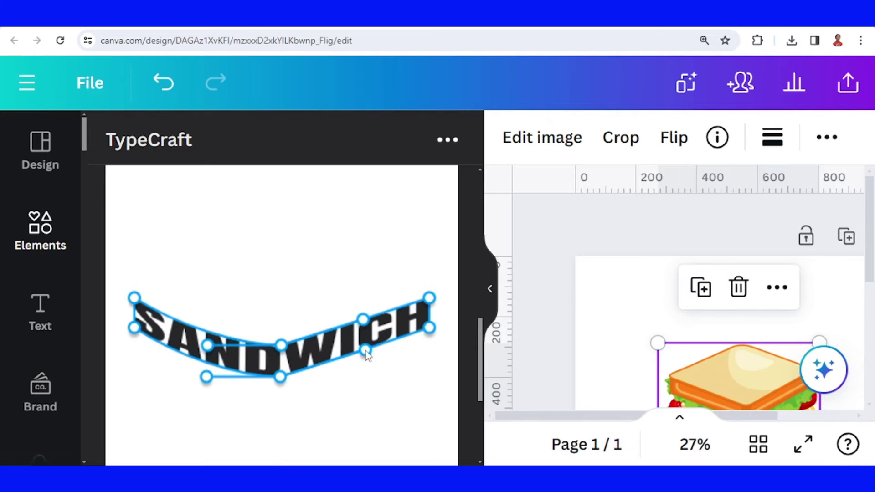
left_click_drag(208, 347, 209, 328)
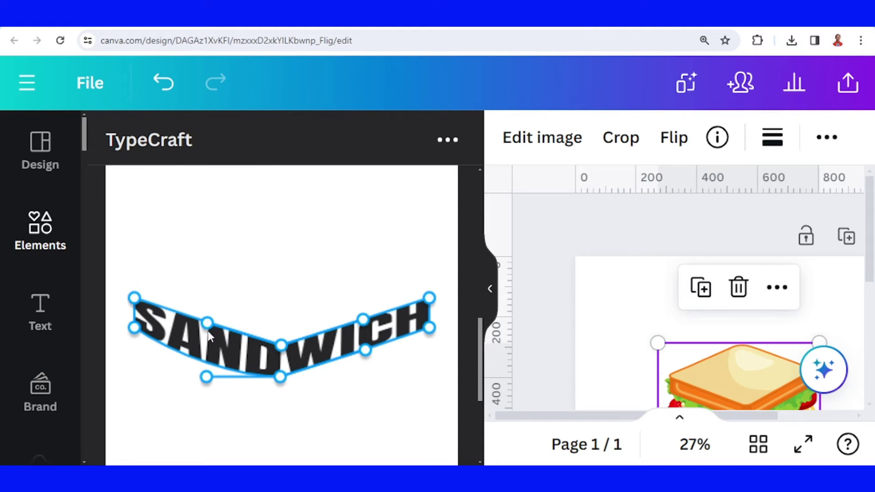
left_click_drag(207, 378, 209, 355)
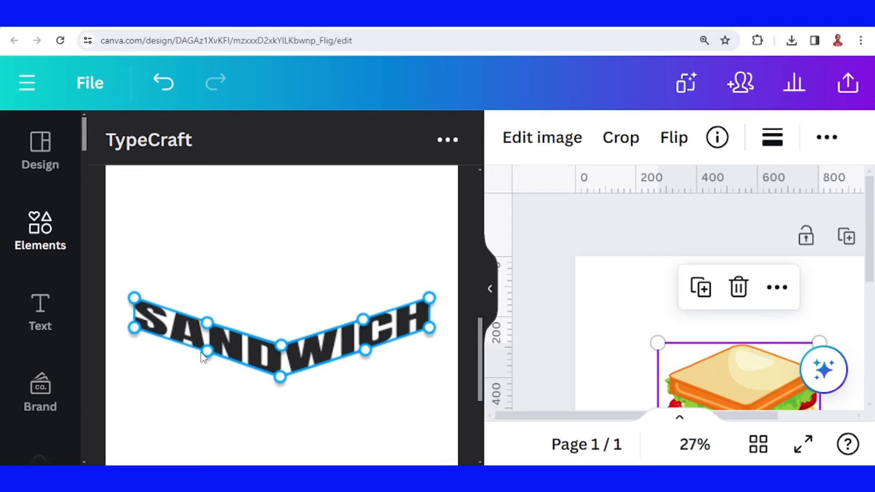
- Set the lettering's color to bright red #ff0808
scroll(560, 349, "down", 2)
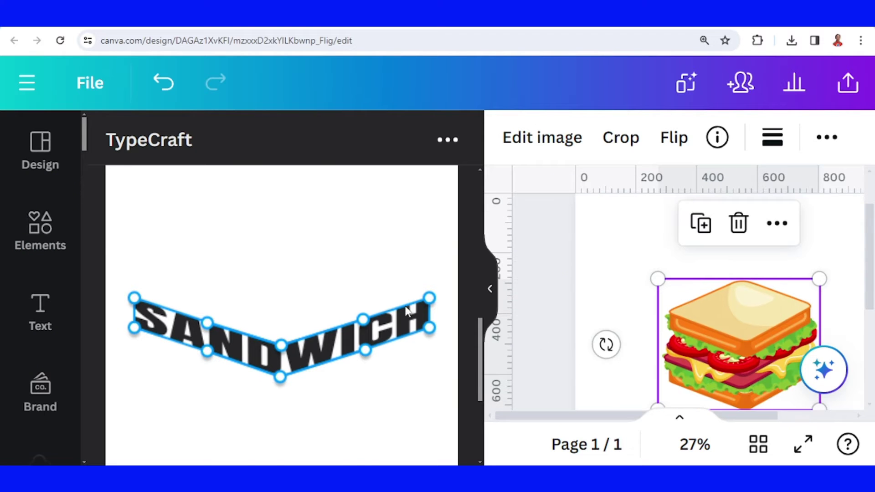
scroll(405, 308, "up", 3)
left_click(453, 260)
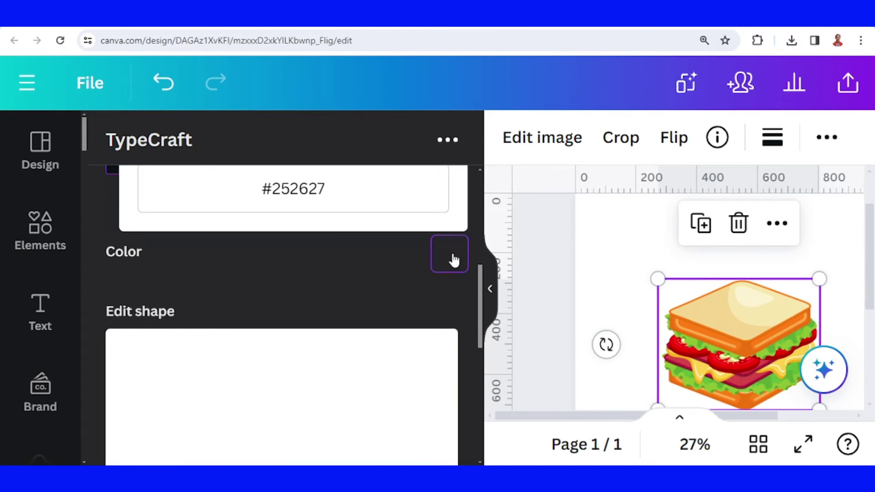
scroll(385, 252, "up", 3)
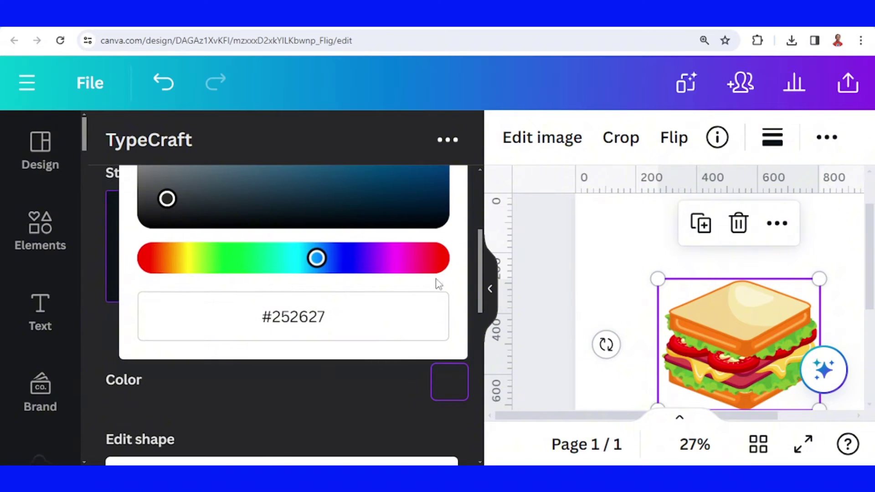
left_click(440, 260)
scroll(405, 242, "up", 3)
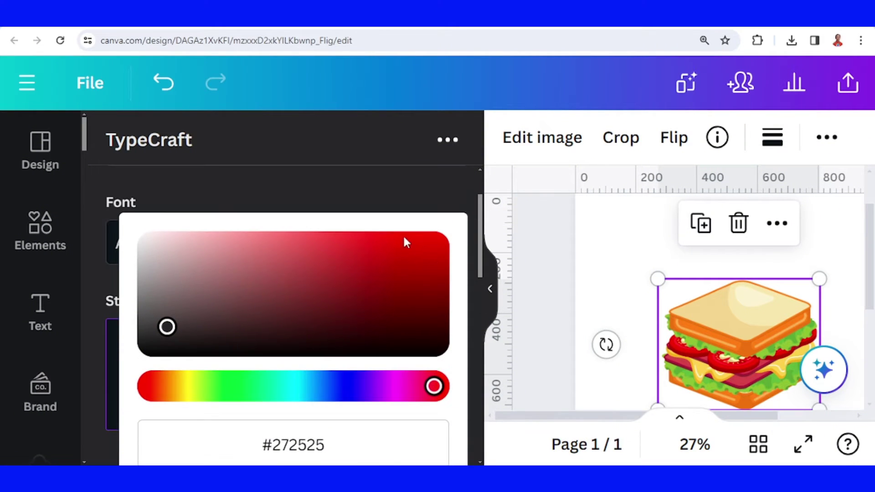
left_click(425, 251)
- Add the red SANDWICH lettering to the design and place it over the sandwich's top bread slice
scroll(248, 355, "down", 7)
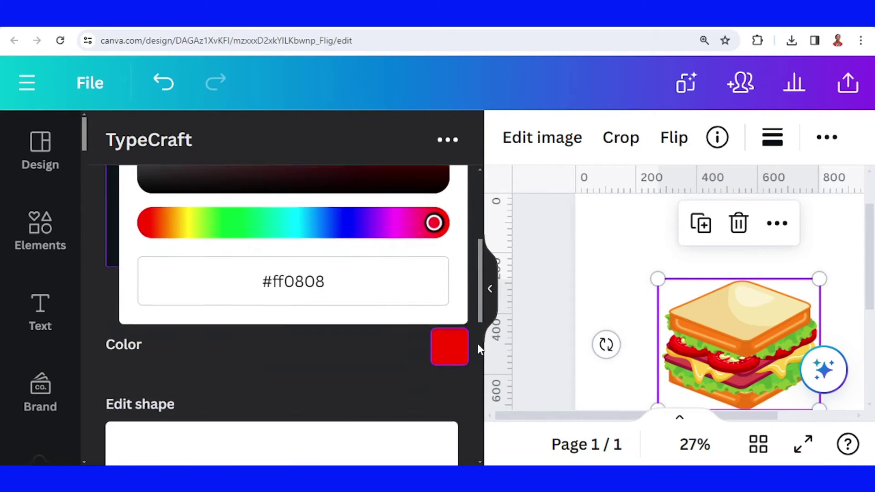
scroll(249, 357, "down", 5)
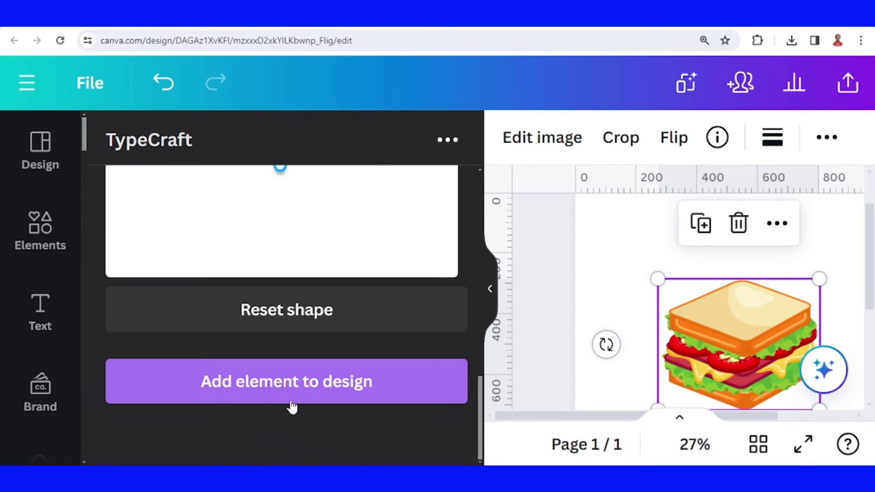
left_click(298, 390)
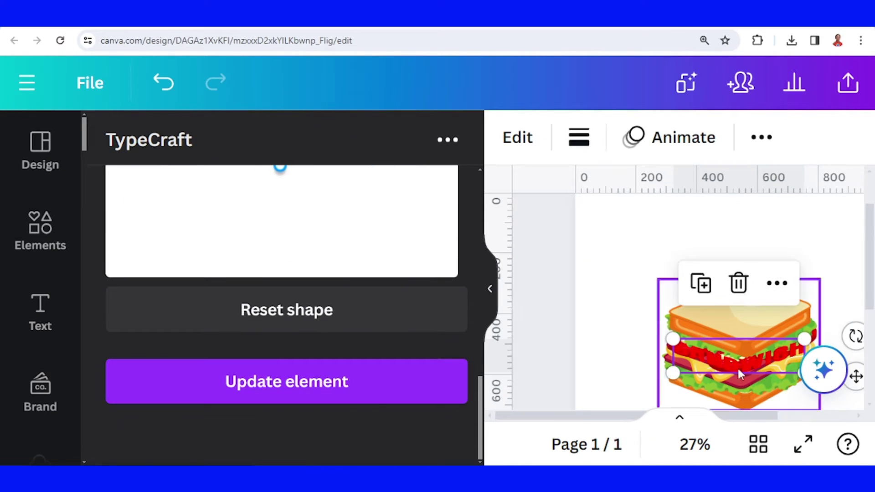
left_click_drag(750, 348, 747, 335)
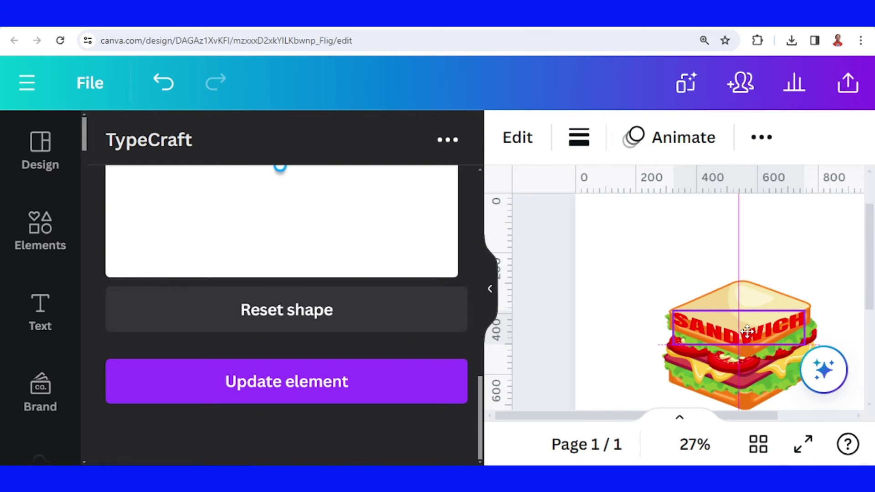
left_click_drag(748, 332, 748, 331)
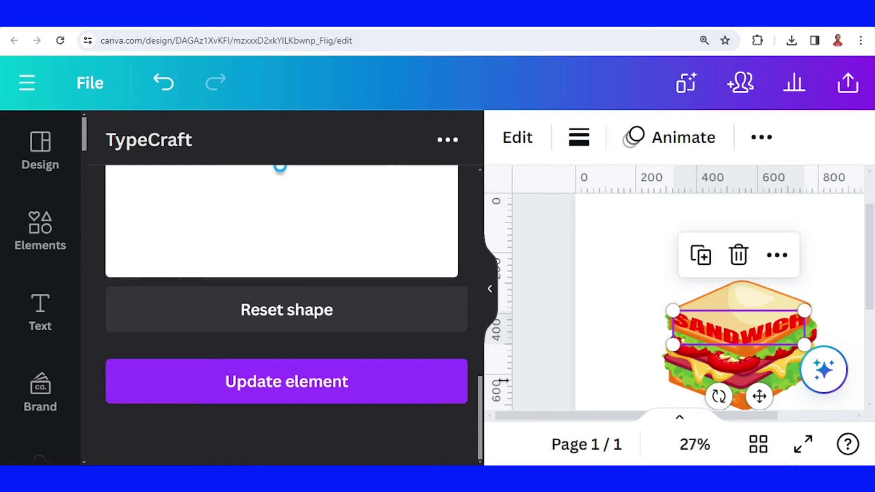
- Move the SANDWICH lettering down over the sandwich's bottom bread slice
key("ctrl+minus")
key("ctrl+minus")
key("ctrl+minus")
key("ctrl+minus")
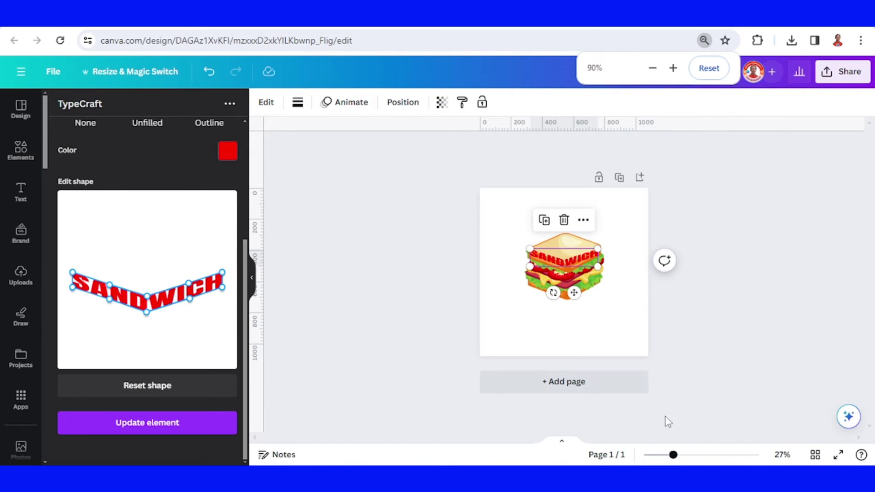
left_click_drag(673, 454, 707, 454)
left_click_drag(608, 250, 604, 375)
- Delete the sandwich graphic, leaving only the red lettering on the page
left_click(650, 220)
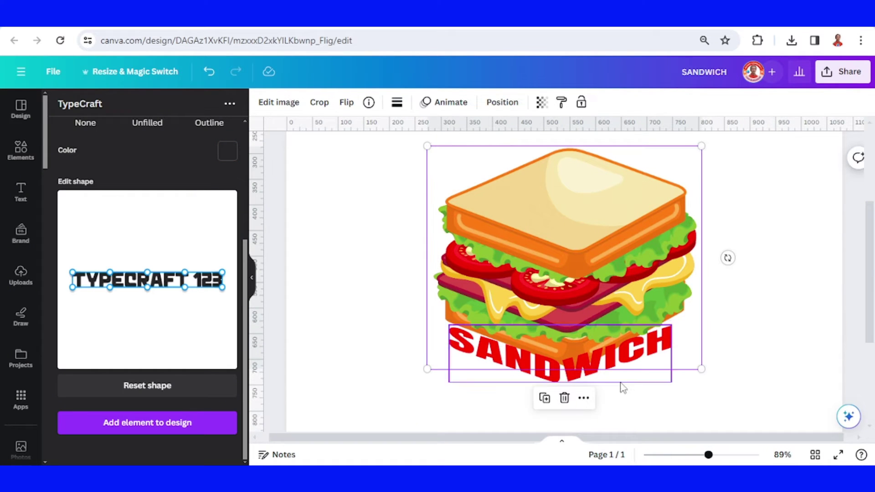
left_click(564, 398)
left_click(584, 348)
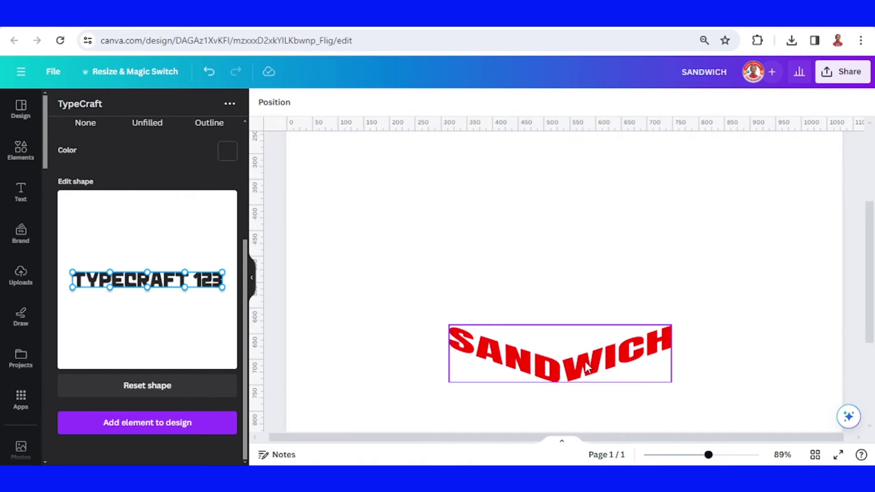
left_click(693, 303)
- Enlarge the SANDWICH lettering and place it at the center of the page
left_click(691, 454)
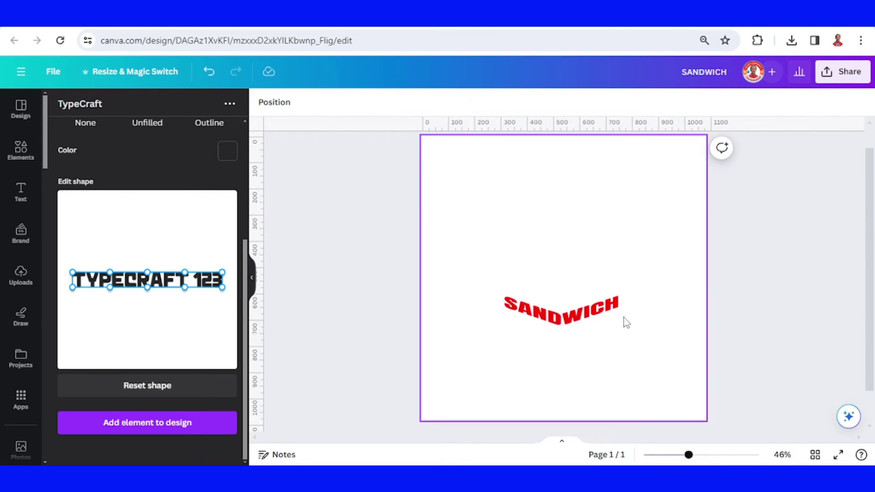
left_click(617, 311)
mouse_move(619, 293)
left_mouse_down()
mouse_move(651, 298)
mouse_move(627, 301)
mouse_move(618, 286)
left_mouse_up()
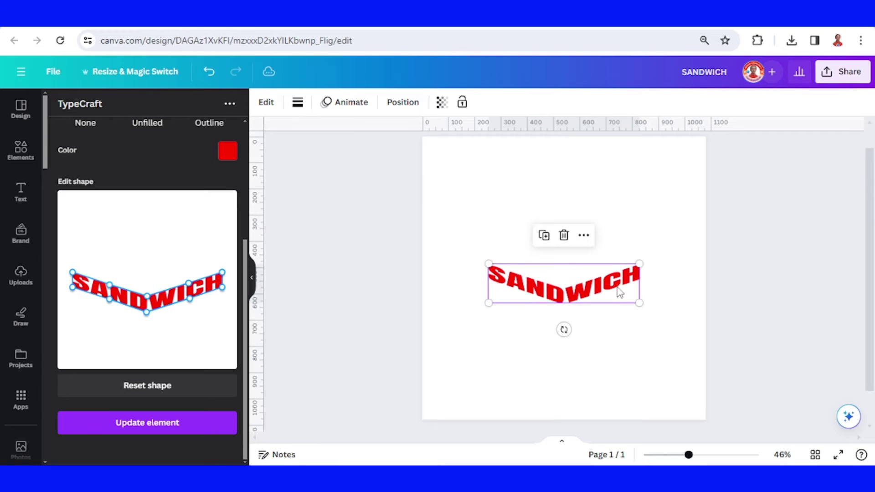
- Add a diamond from the basic shapes to the page over the SANDWICH lettering
left_click(16, 158)
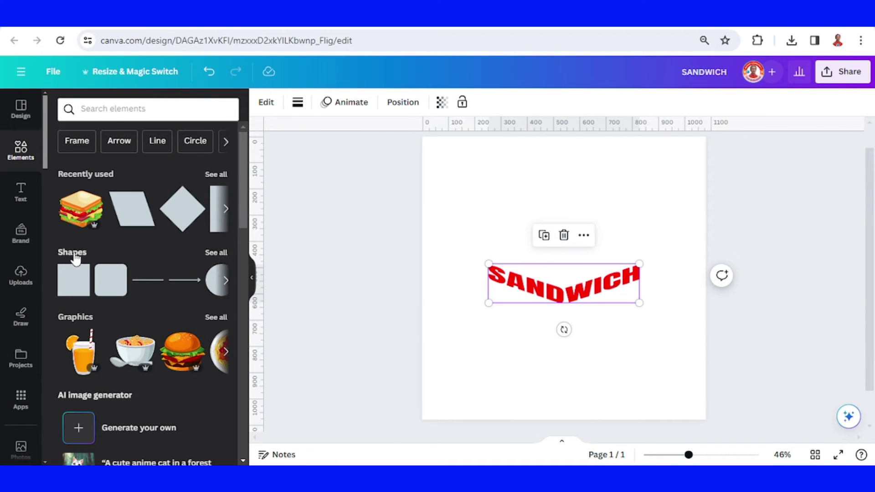
left_click(215, 253)
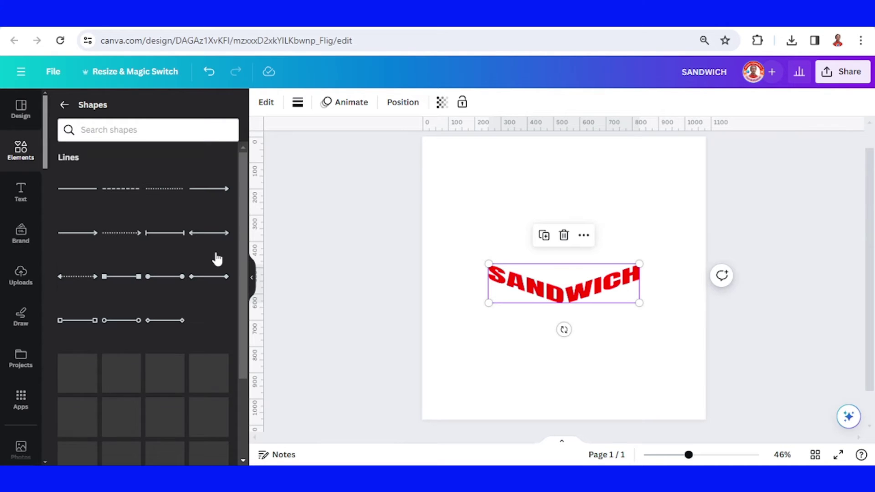
scroll(187, 300, "down", 3)
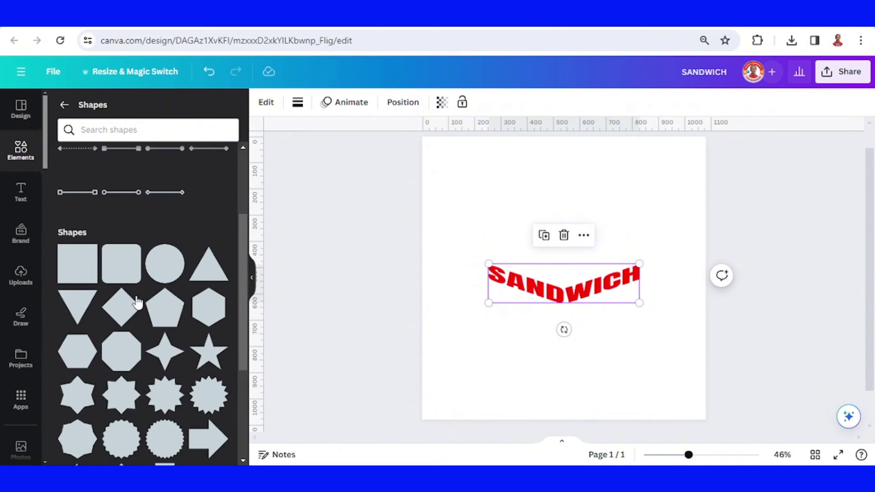
mouse_move(137, 301)
left_click(117, 307)
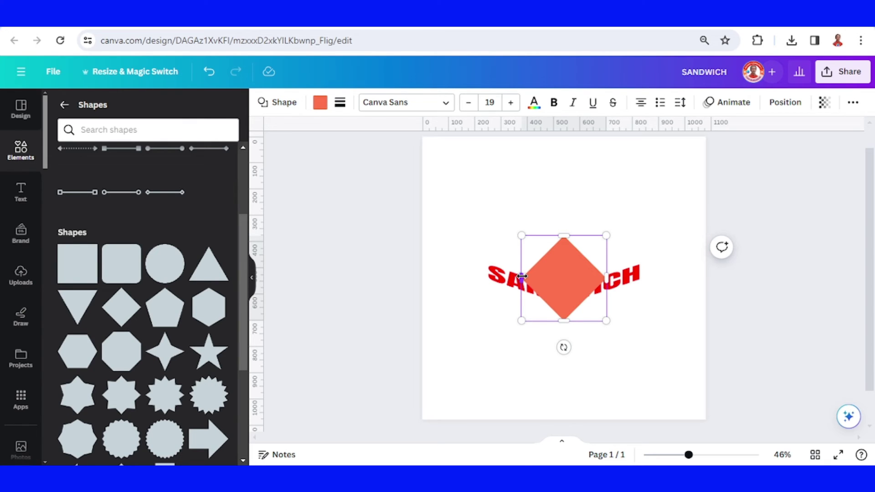
- Widen the diamond on both sides to the full width of the lettering, a width of 574
left_click_drag(689, 455, 707, 455)
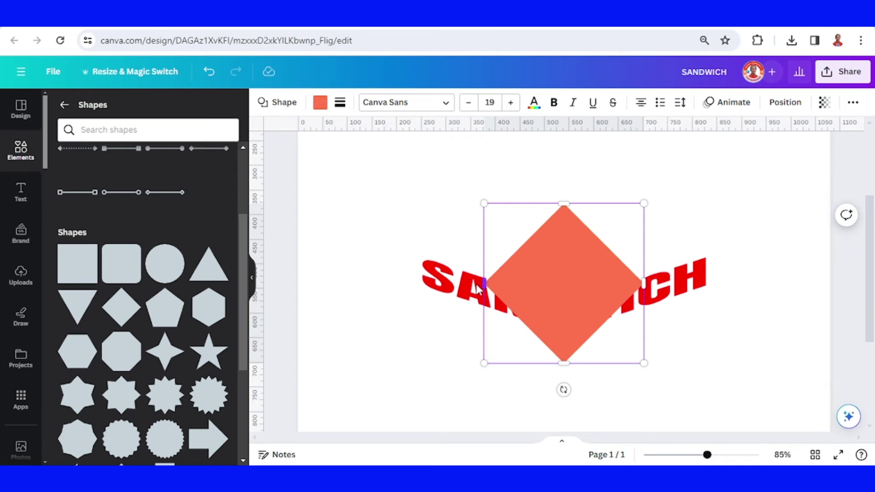
left_click_drag(484, 283, 422, 283)
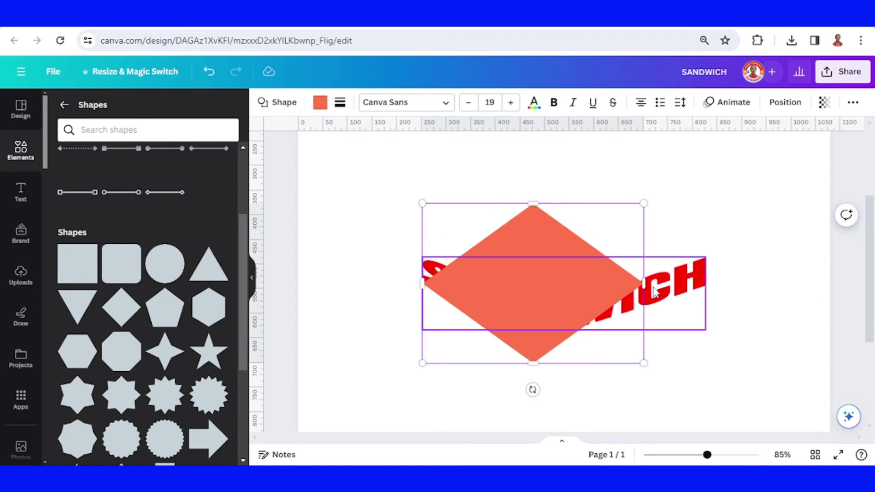
left_click_drag(644, 283, 707, 279)
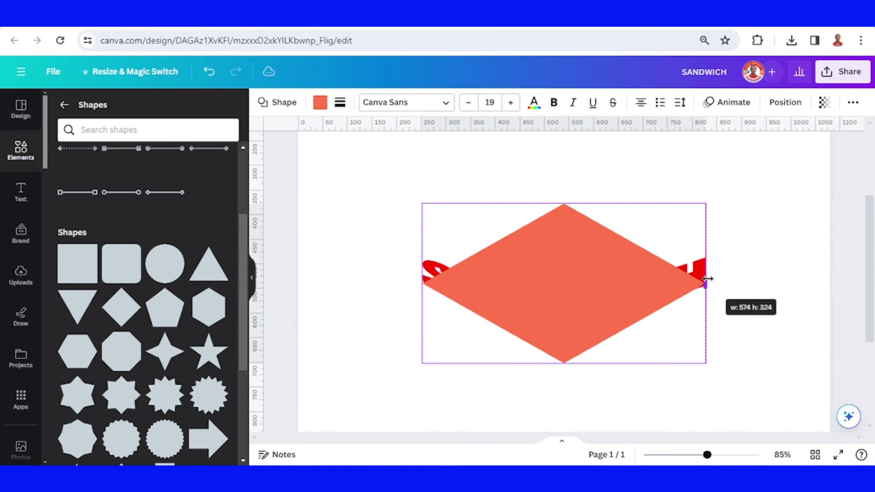
left_click(762, 336)
left_click(617, 295)
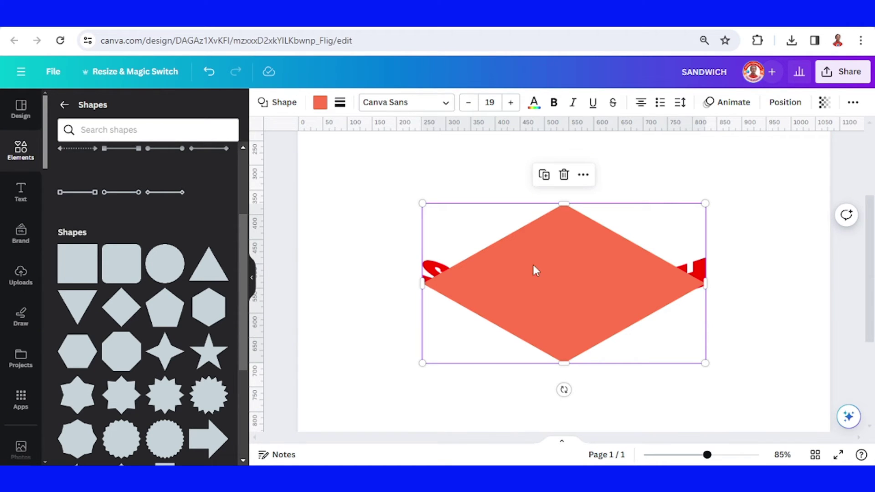
- Fill the diamond with the custom solid tan color #EDCD7D
left_click(320, 103)
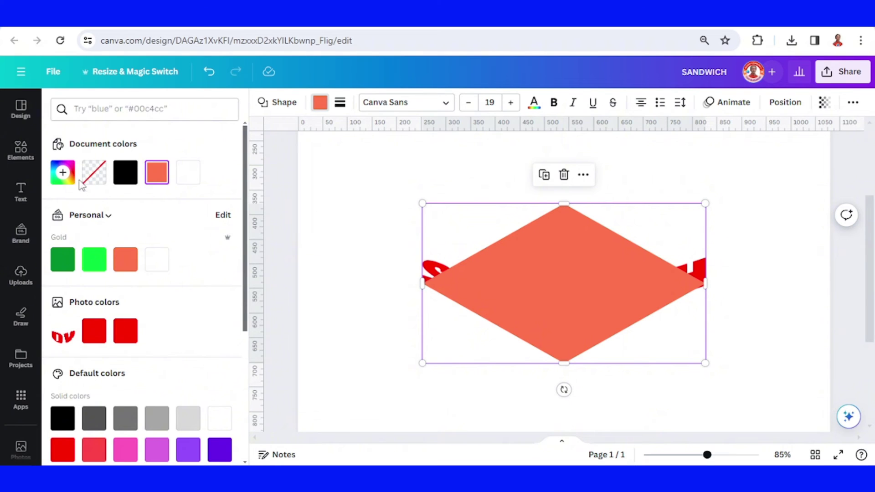
left_click(62, 172)
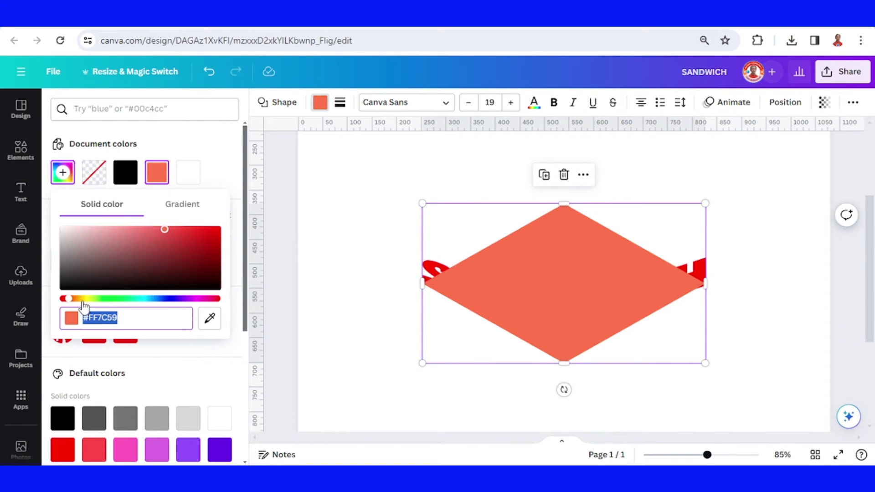
type("#FFD159")
left_click(135, 234)
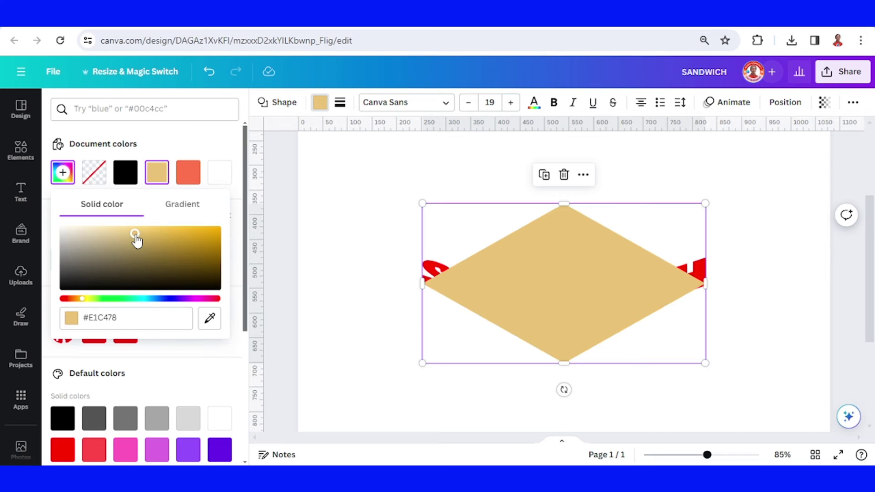
left_click_drag(135, 233, 136, 230)
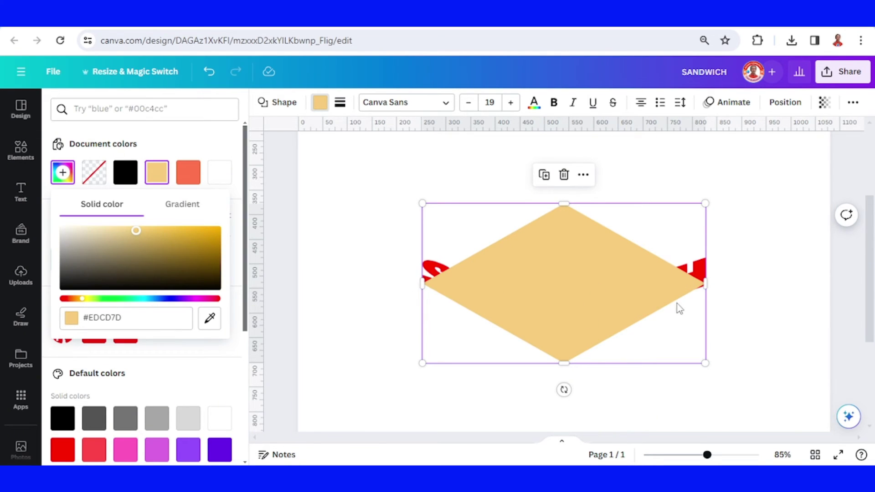
left_click(748, 314)
- Fit the tan diamond above the lettering, flattened to match its V shape, and place a duplicate lower, extending just below the lettering
left_click_drag(606, 314, 599, 249)
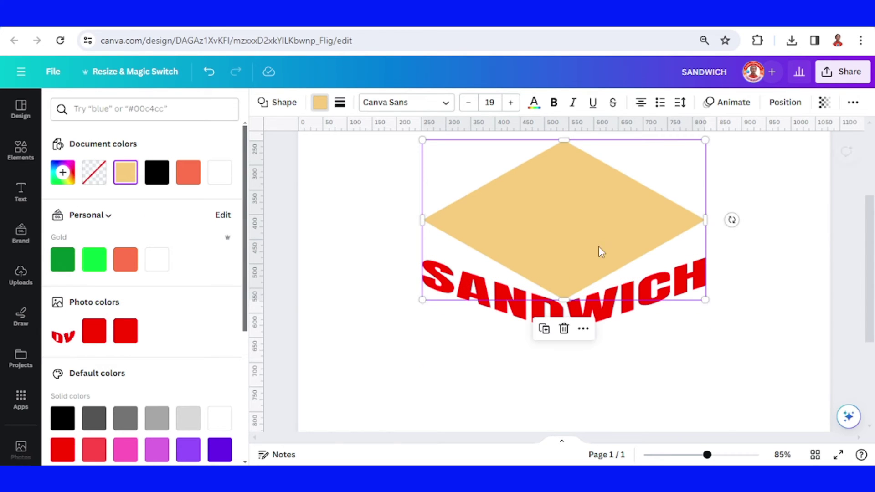
left_click_drag(569, 147, 564, 208)
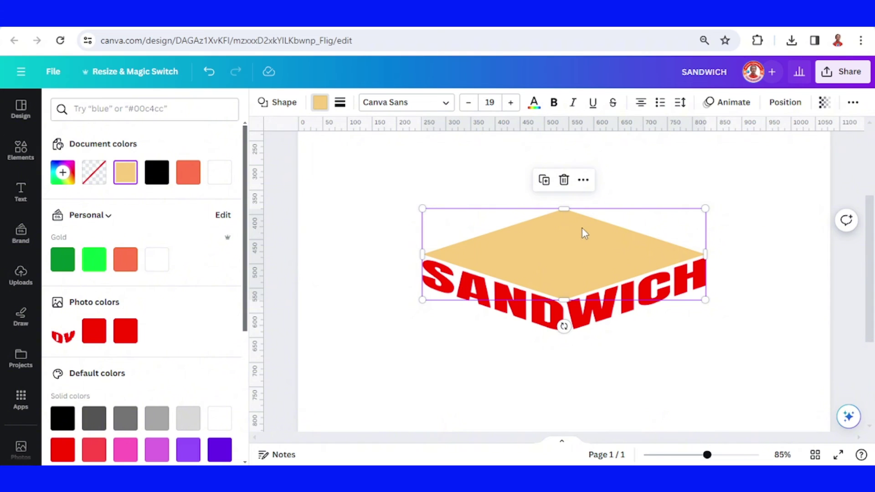
left_click(544, 180)
left_click_drag(562, 254, 551, 296)
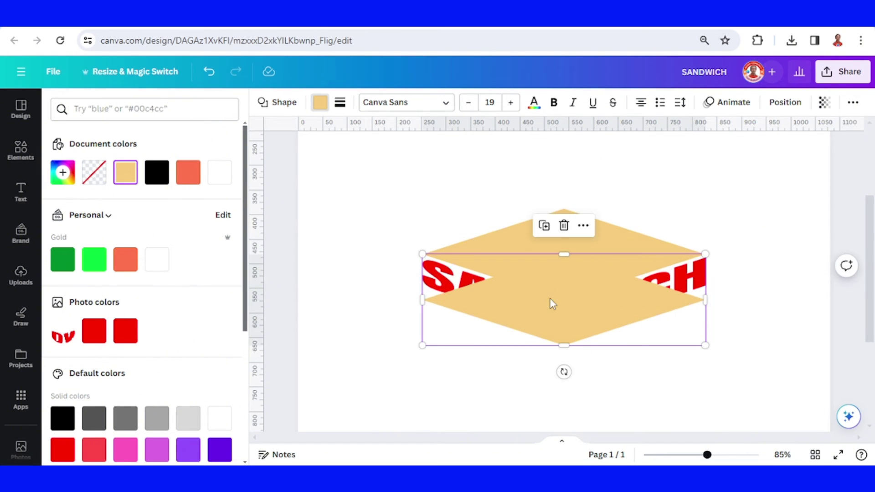
- Stack two more diamond copies, each slightly higher than the one before, above the bottom diamond, filling the first green and the second white
left_click(544, 226)
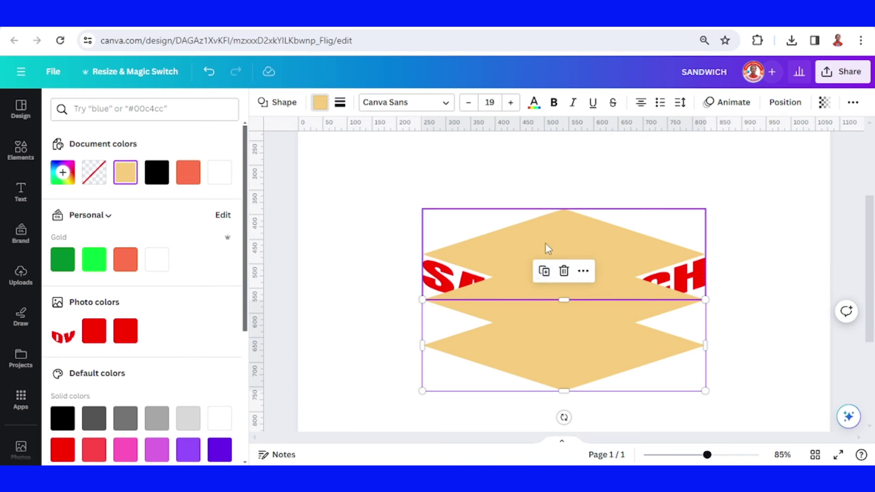
left_click_drag(545, 242, 552, 312)
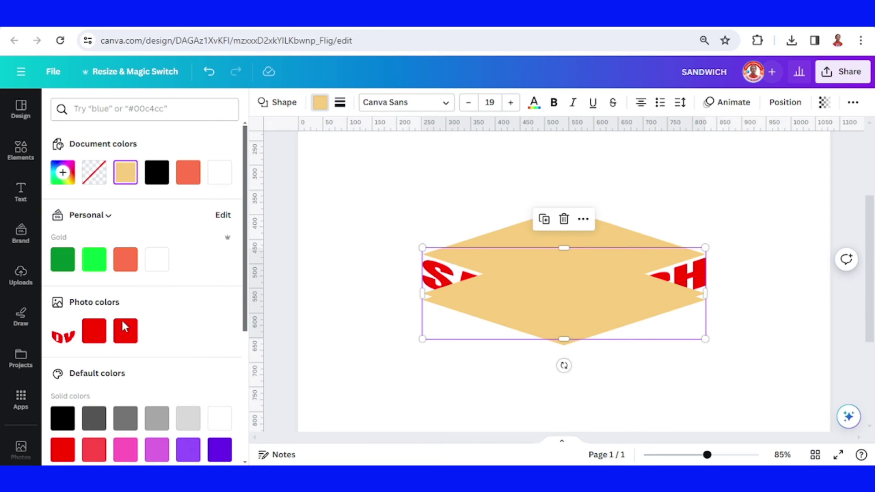
scroll(124, 326, "down", 4)
left_click(93, 320)
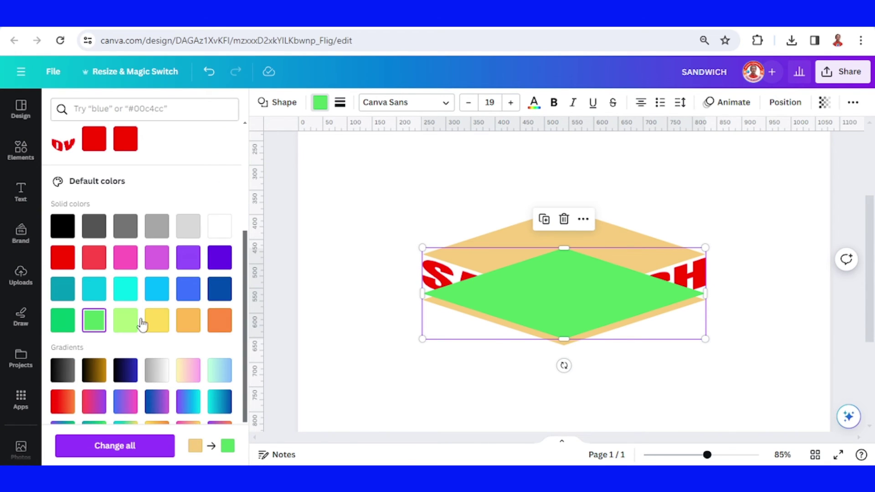
left_click(544, 223)
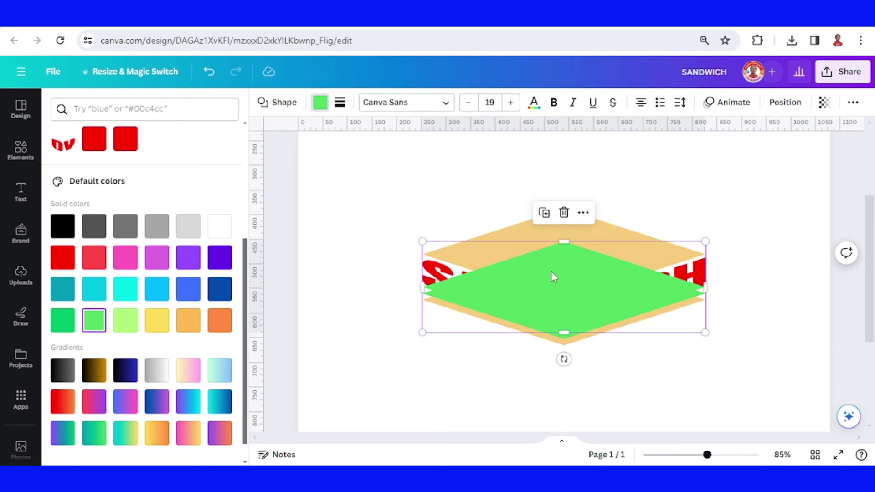
left_click(223, 233)
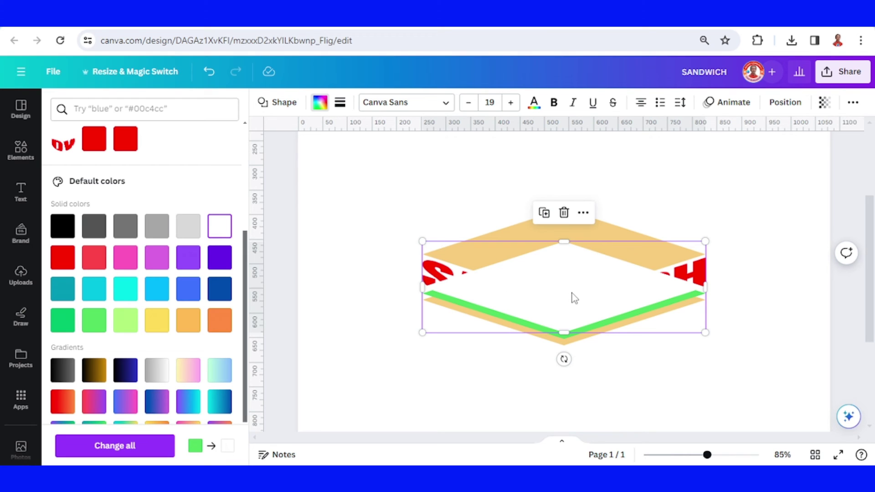
- Bring the top tan diamond and the SANDWICH lettering together to the front of the layer order
left_click(785, 102)
left_click(190, 110)
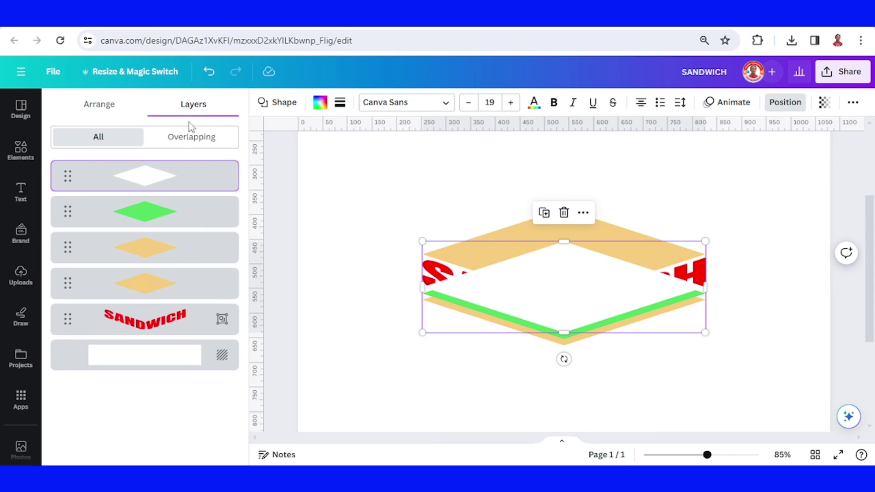
left_click(162, 289)
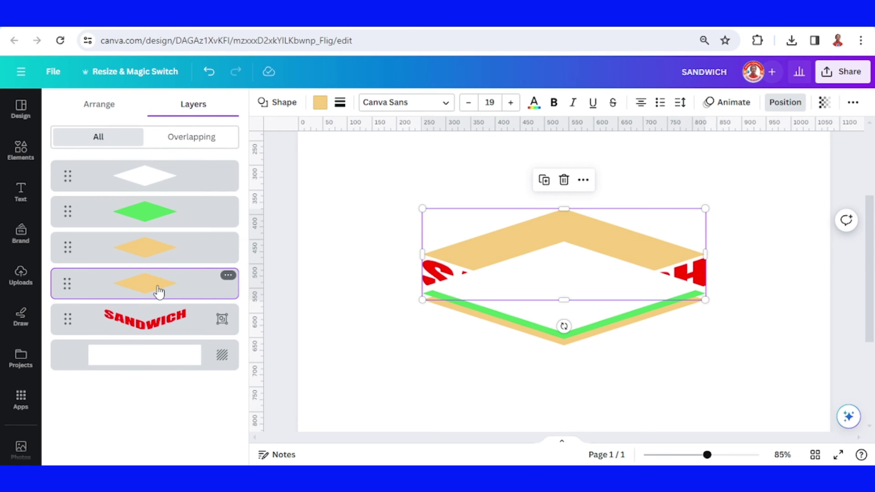
left_click(159, 323, "shift")
left_click_drag(166, 289, 166, 169)
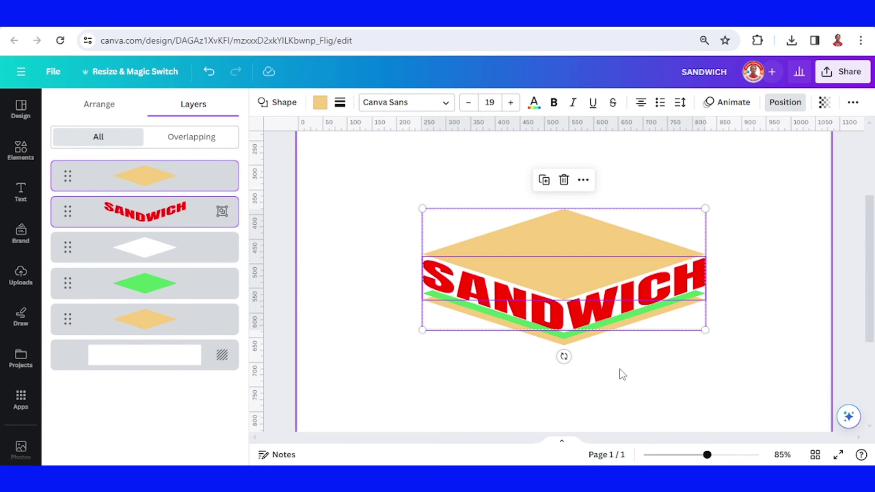
left_click(624, 390)
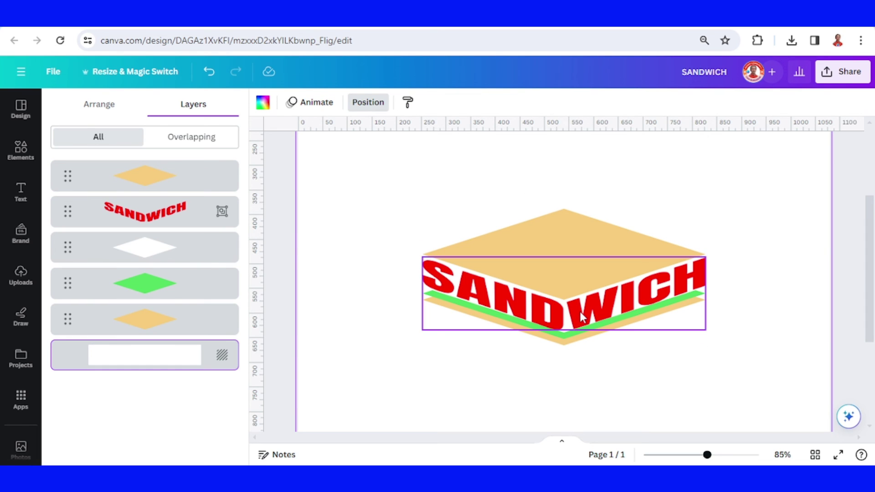
- Nudge the SANDWICH lettering up slightly so it sits evenly between the top slice and the green layer
left_click(581, 318)
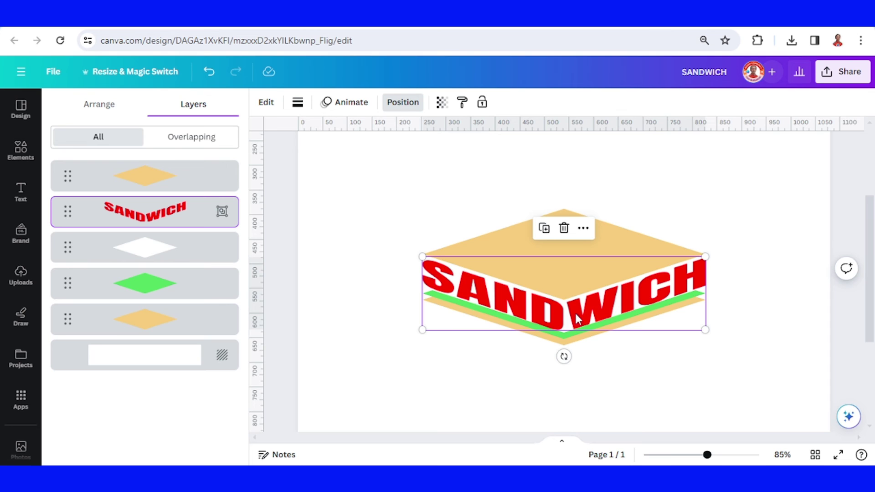
left_click_drag(577, 318, 576, 311)
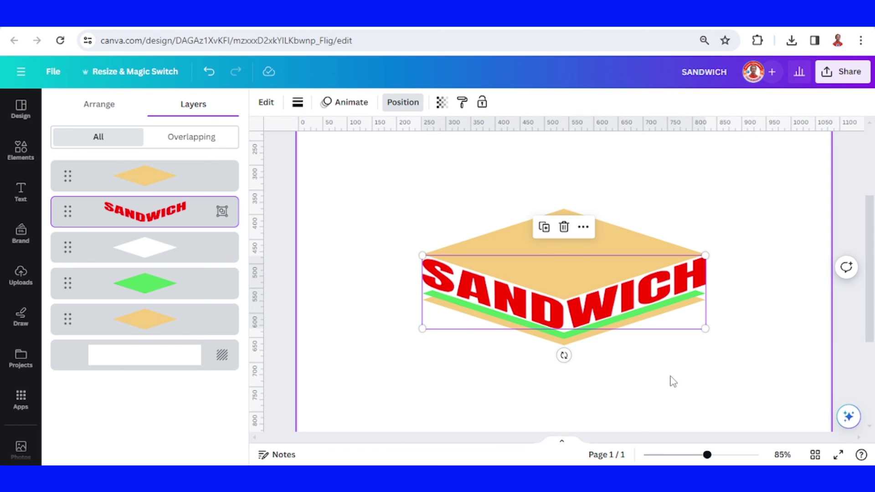
left_click(672, 381)
scroll(672, 380, "down", 5)
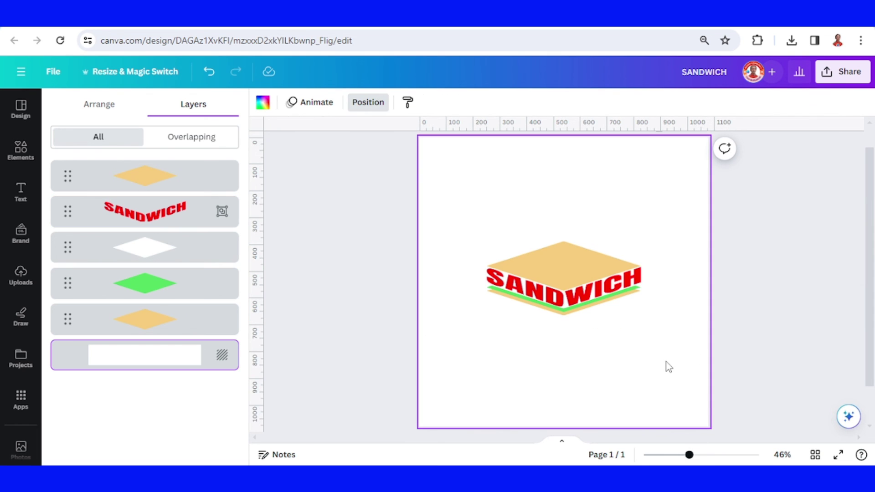